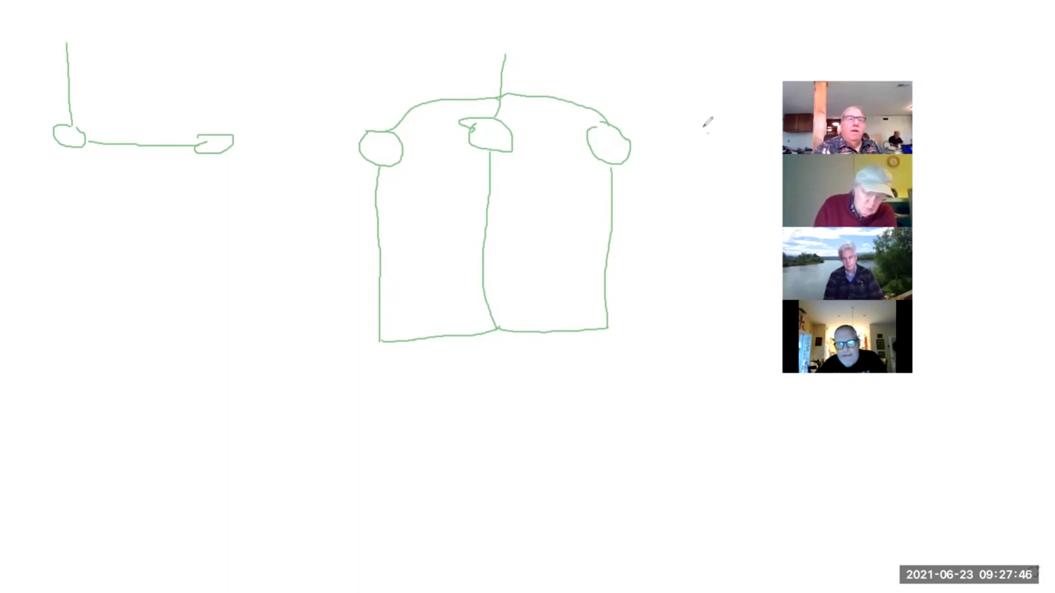
Step: Draw a short pad stroke to the right of the middle green coil
{"action": "mouse_move", "coordinate": [701, 134]}
{"action": "left_mouse_down"}
{"action": "mouse_move", "coordinate": [688, 154]}
{"action": "mouse_move", "coordinate": [723, 149]}
{"action": "mouse_move", "coordinate": [697, 133]}
{"action": "left_mouse_up"}
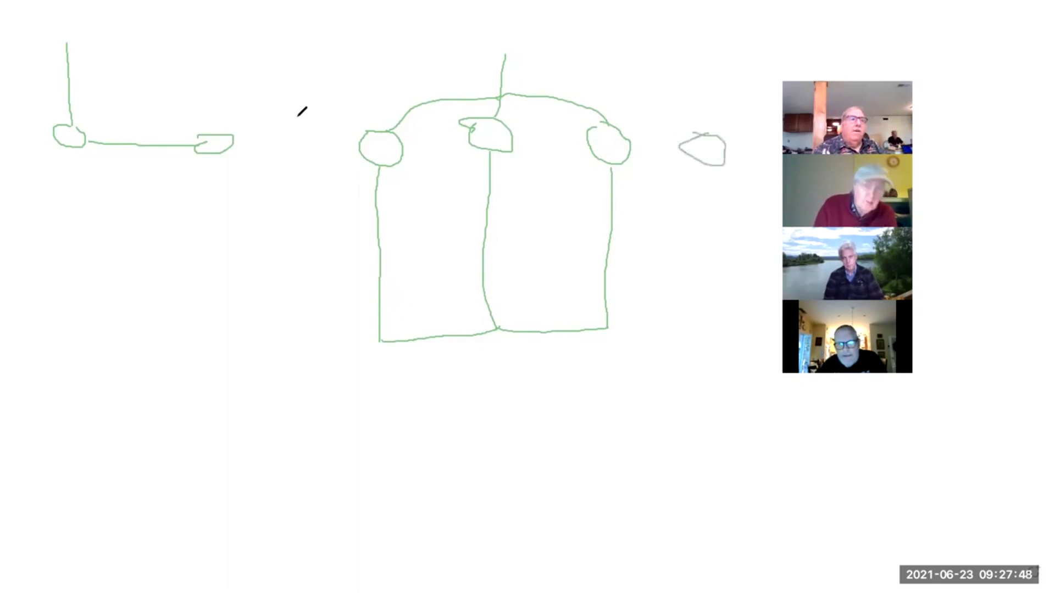